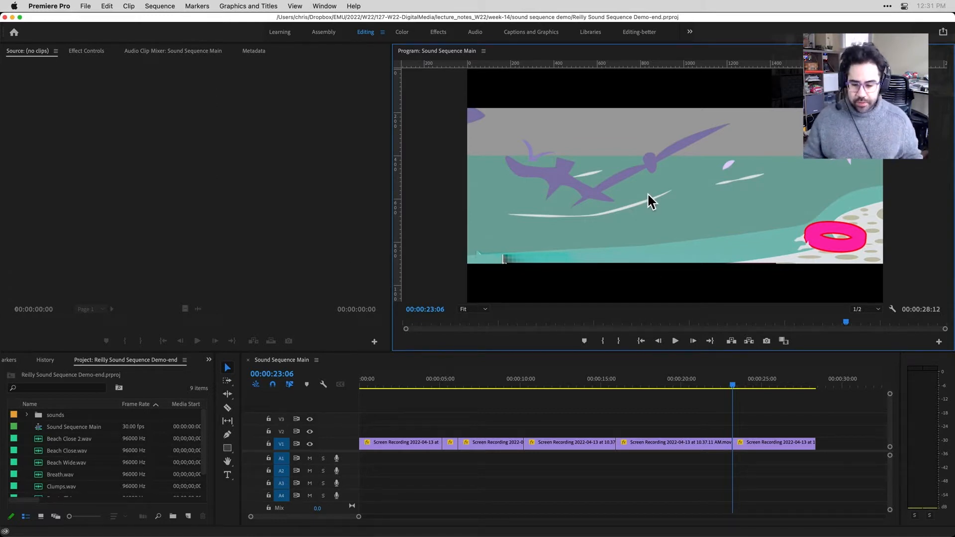
Step: Scrub through the sequence from near its start to about 00:00:25:21 to review the shots
left_click(398, 384)
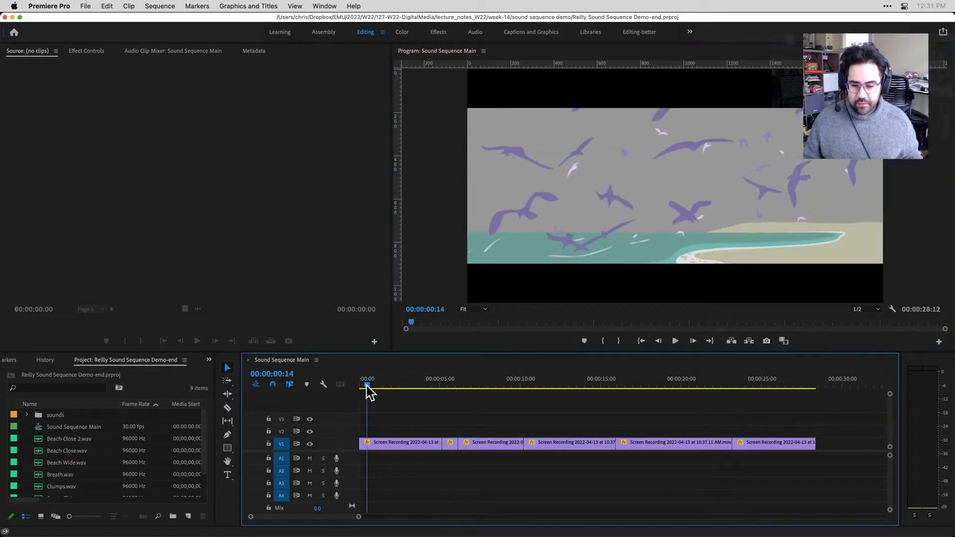
left_click_drag(366, 386, 774, 419)
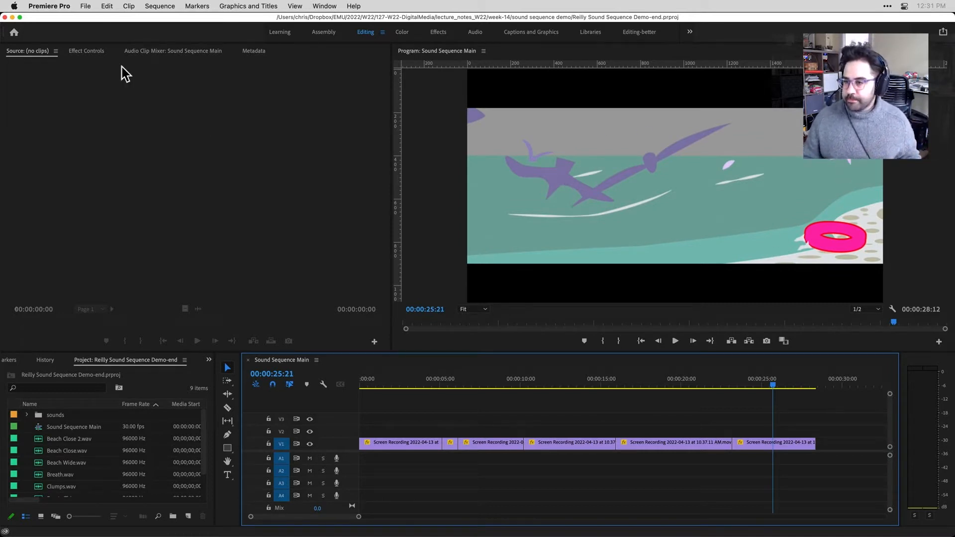
Step: Preview birds-far-01-01.png and birds-near-01.png in the sound sequence demo folder and import both images into the project
left_click(86, 7)
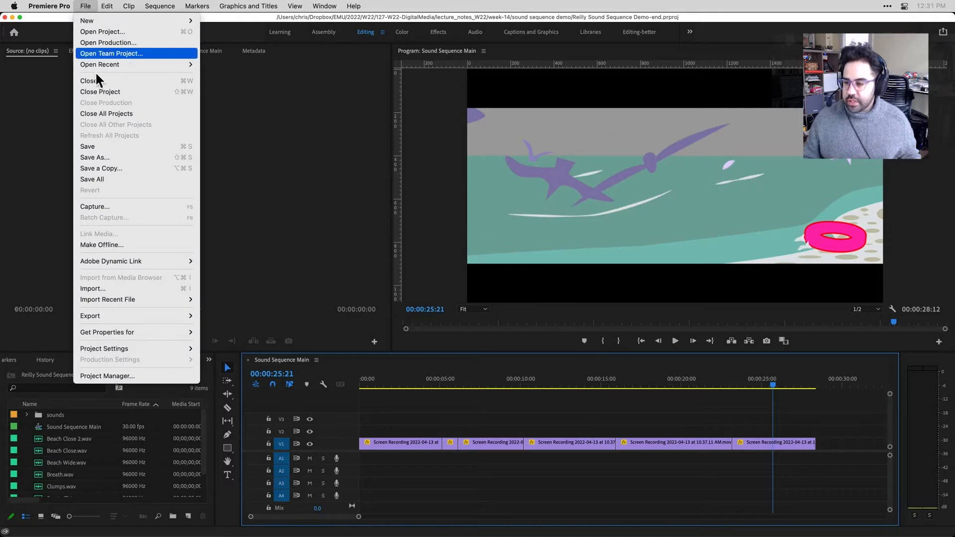
left_click(128, 288)
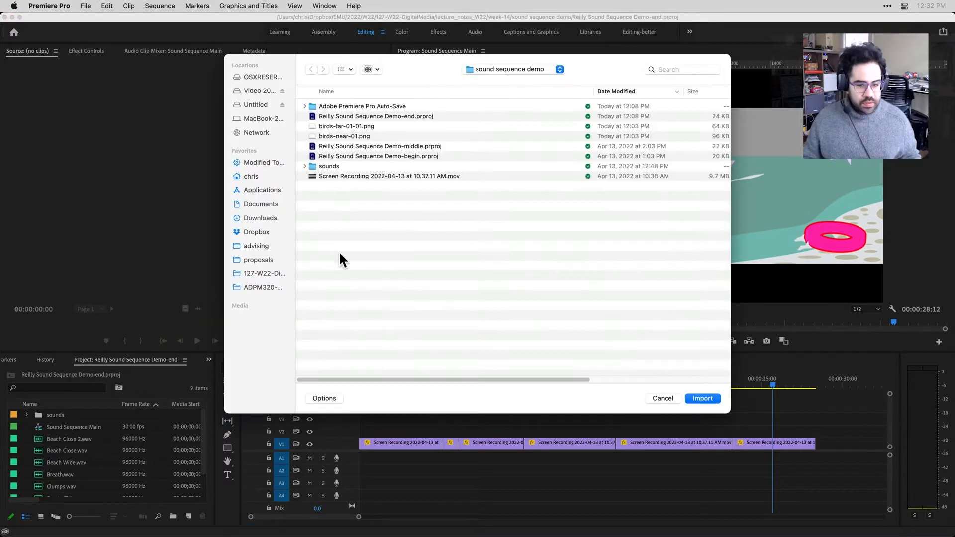
left_click(368, 127)
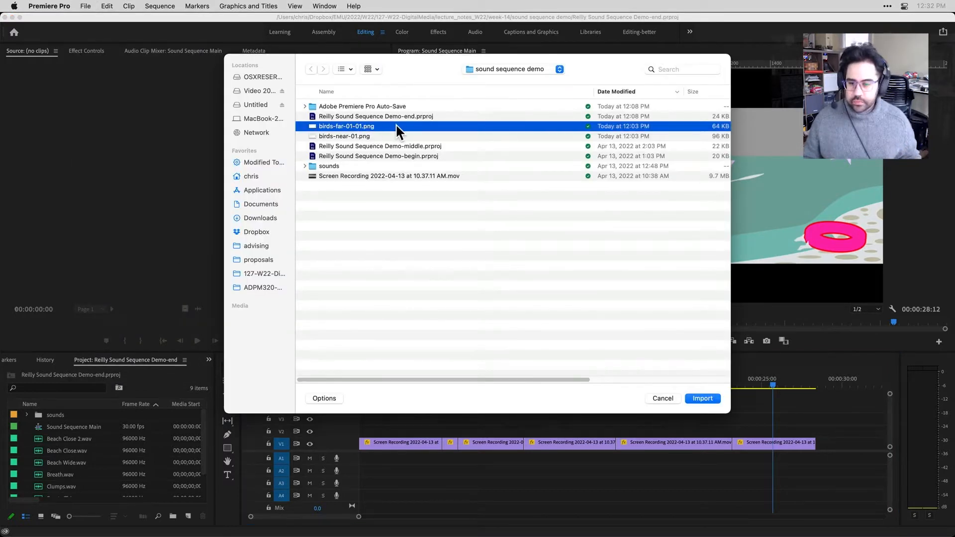
key("space")
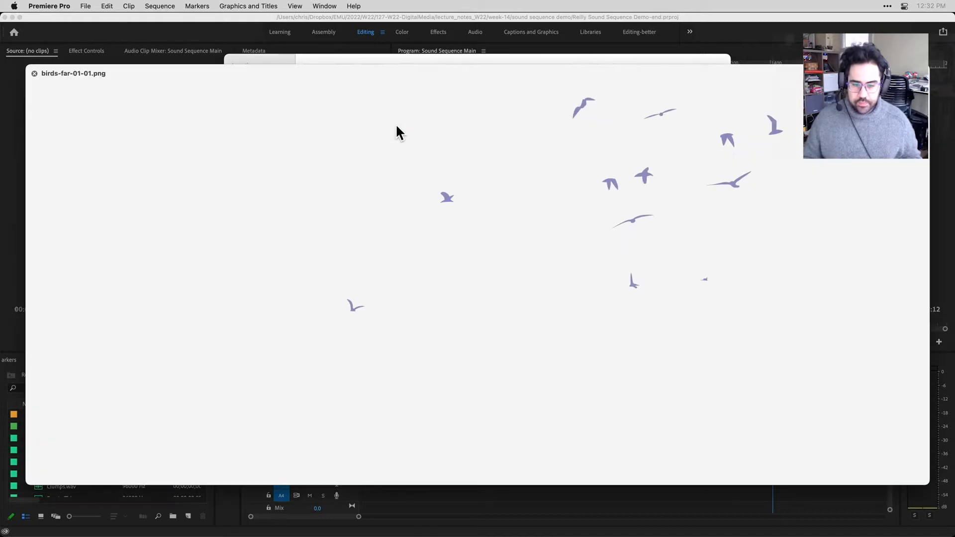
key("Down")
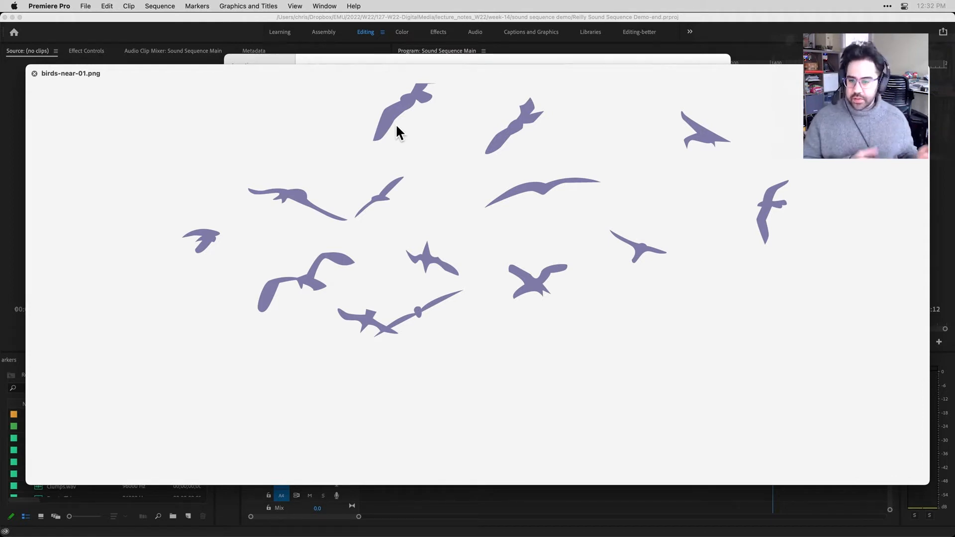
key("Up")
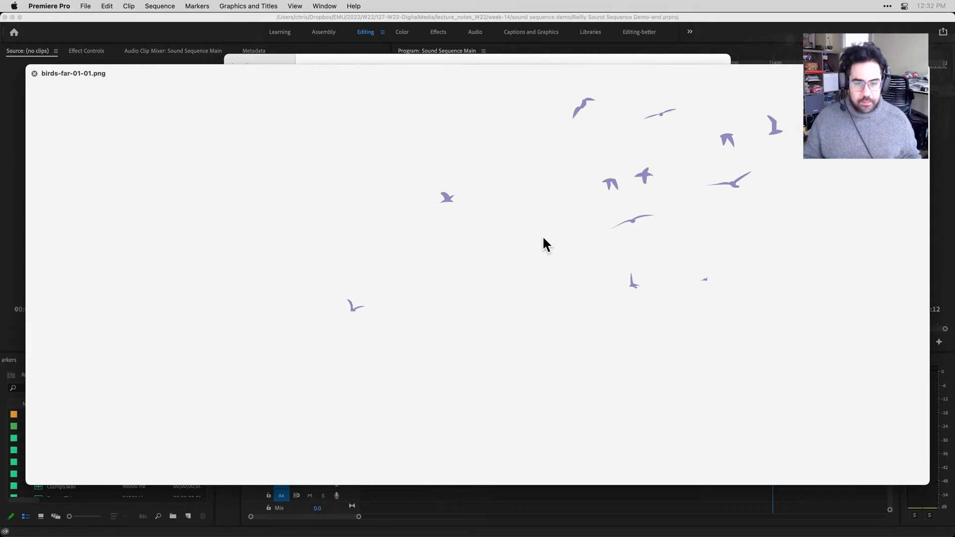
key("space")
left_click(356, 136, "shift")
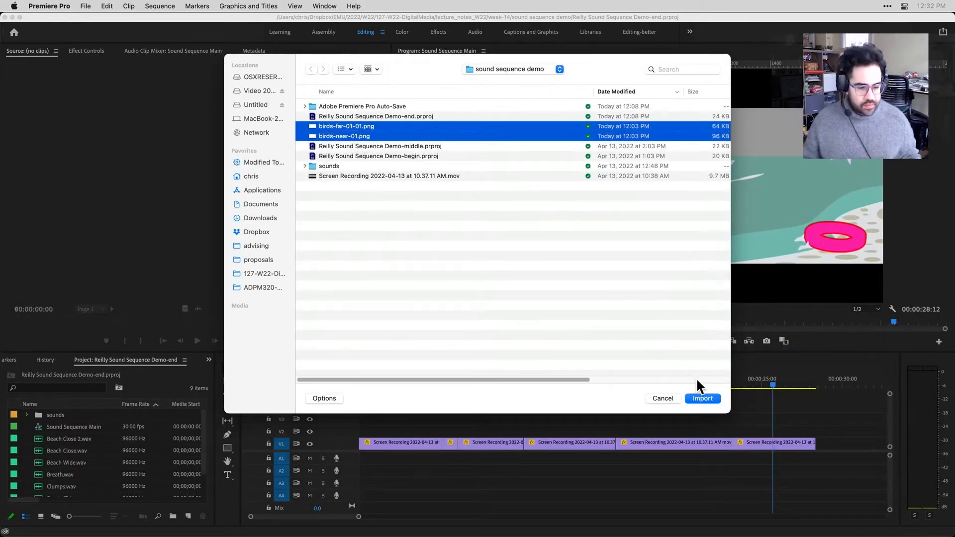
left_click(701, 396)
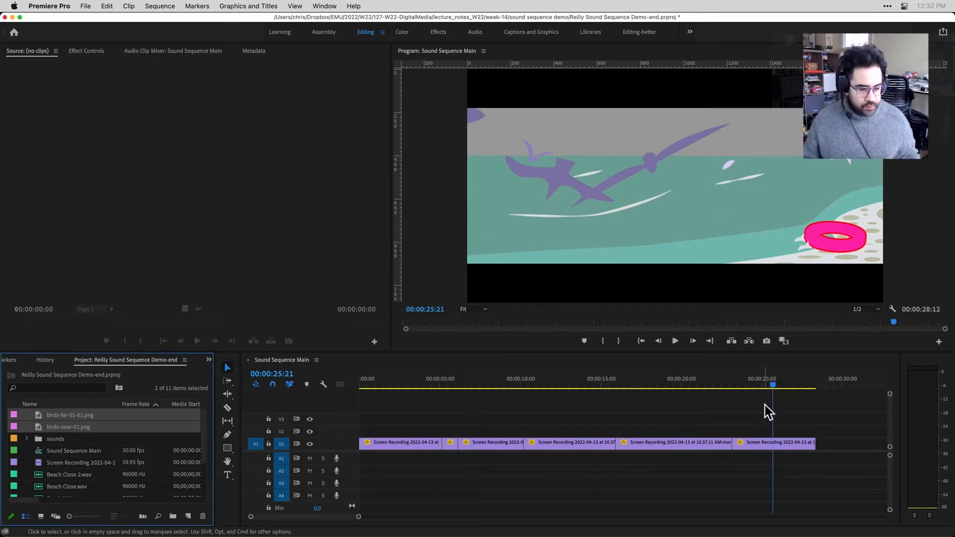
Step: Target track V2 and place birds-far-01-01.png on it at 00:00:23:06, above the start of the last video clip
left_click_drag(756, 384, 733, 387)
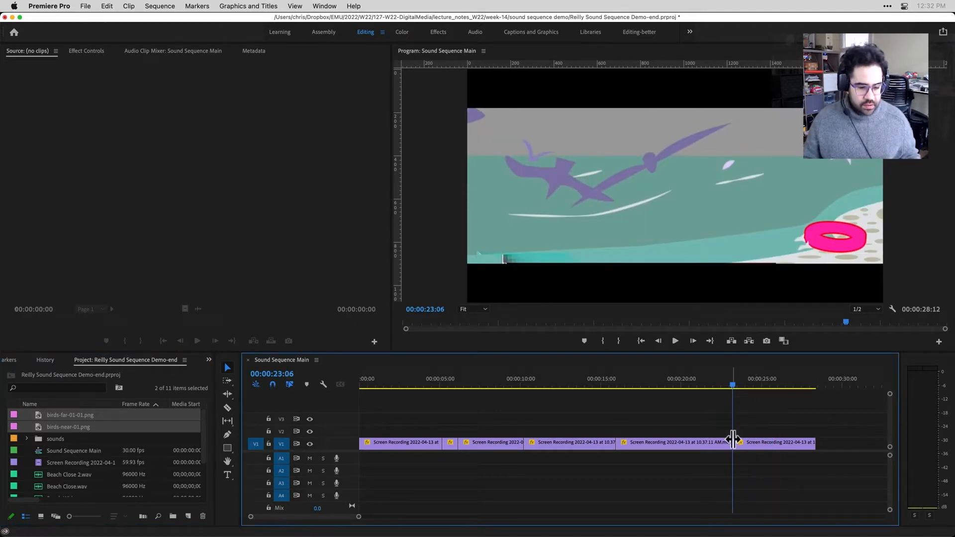
left_click(764, 449)
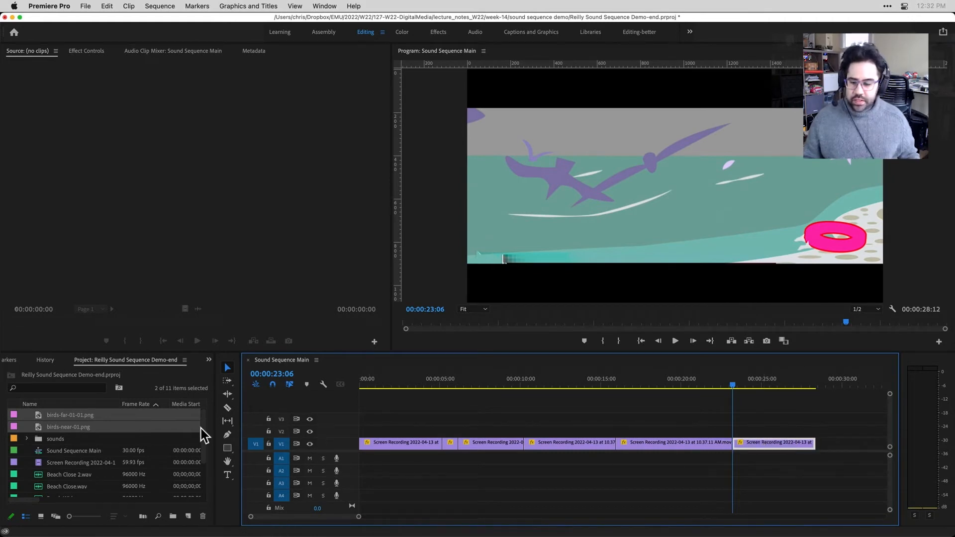
left_click(280, 431)
left_click(280, 443)
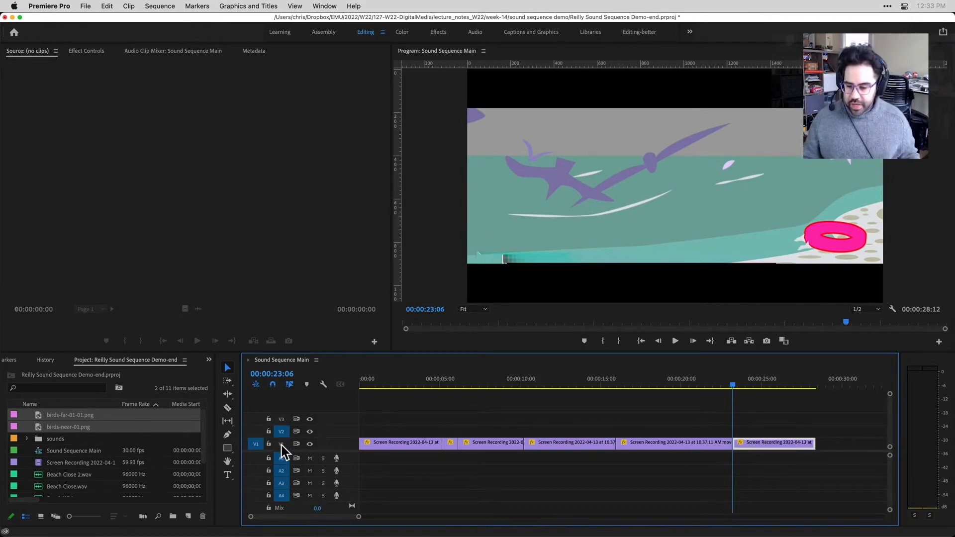
left_click(257, 432)
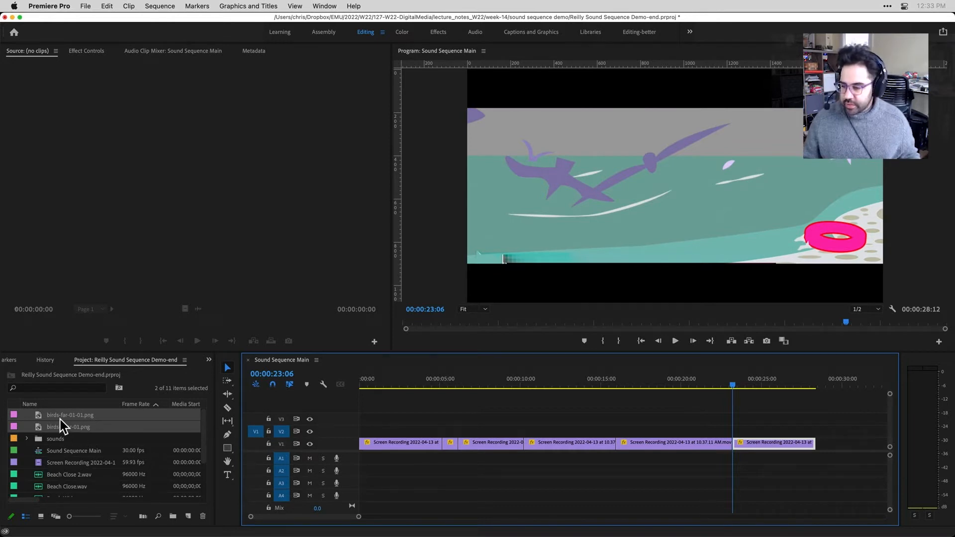
left_click(87, 419)
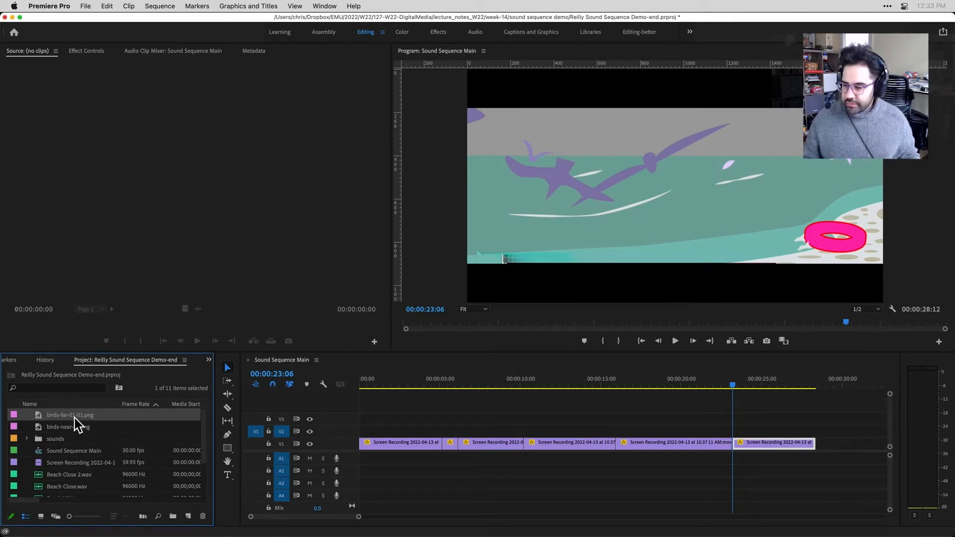
left_click_drag(70, 416, 731, 431)
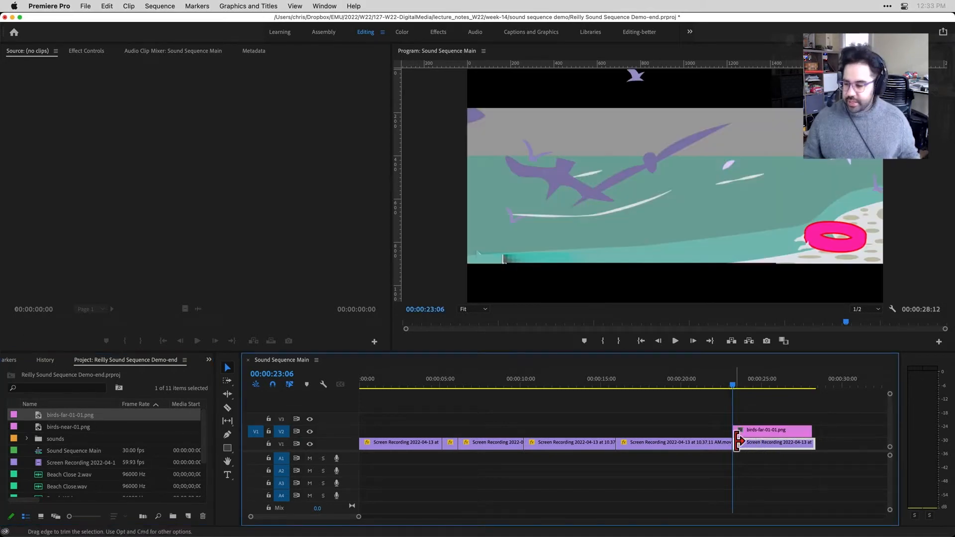
Step: Scale the birds-far-01-01.png clip to 78 and position it at about 604, 687 in the frame
left_click(484, 312)
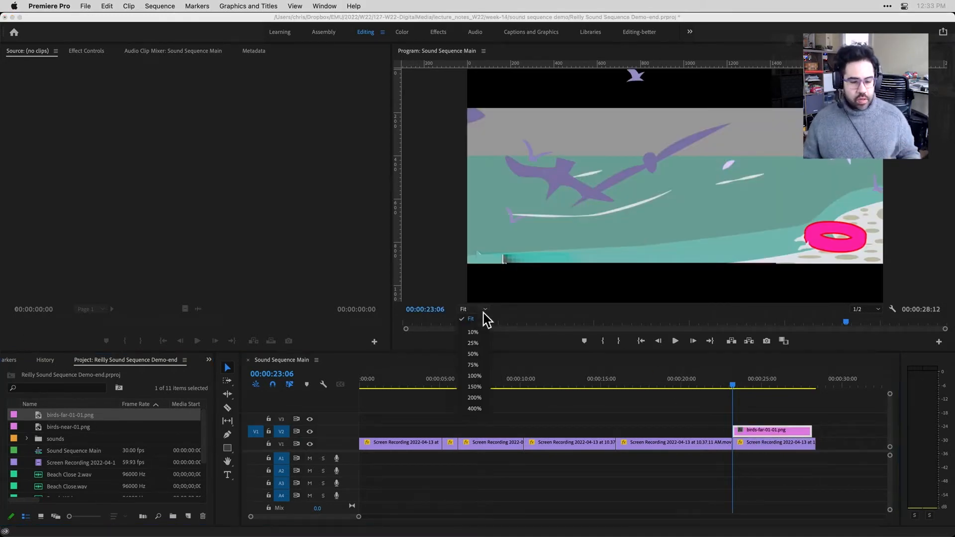
left_click(479, 341)
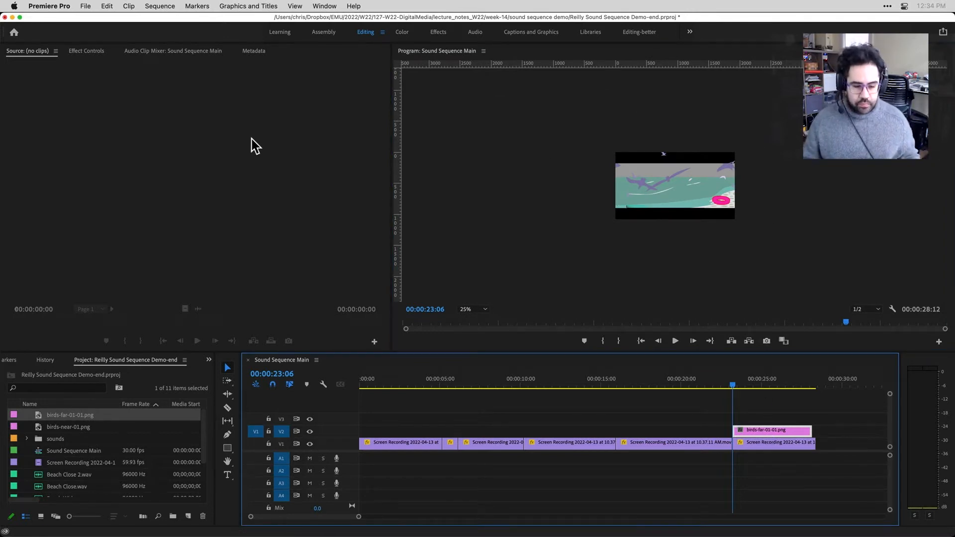
left_click(91, 50)
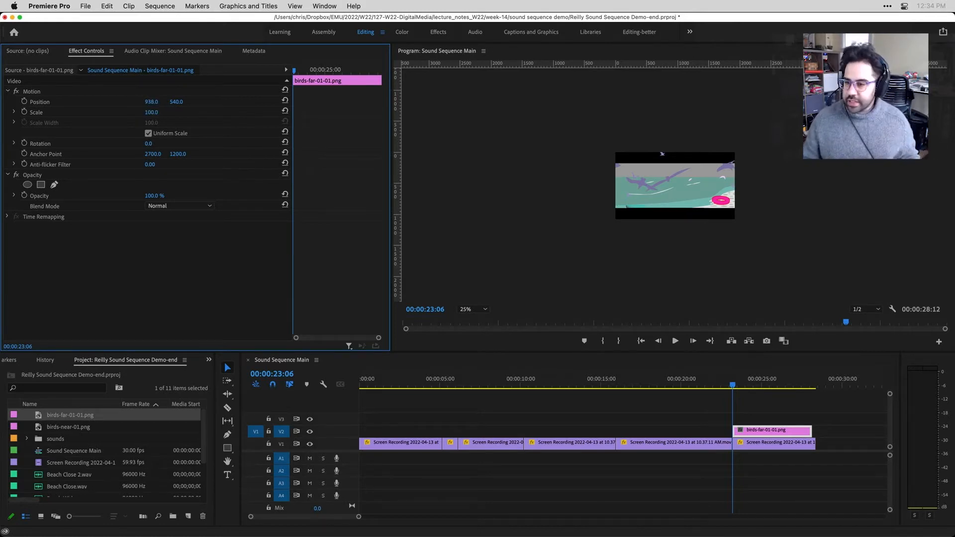
left_click_drag(151, 102, 167, 105)
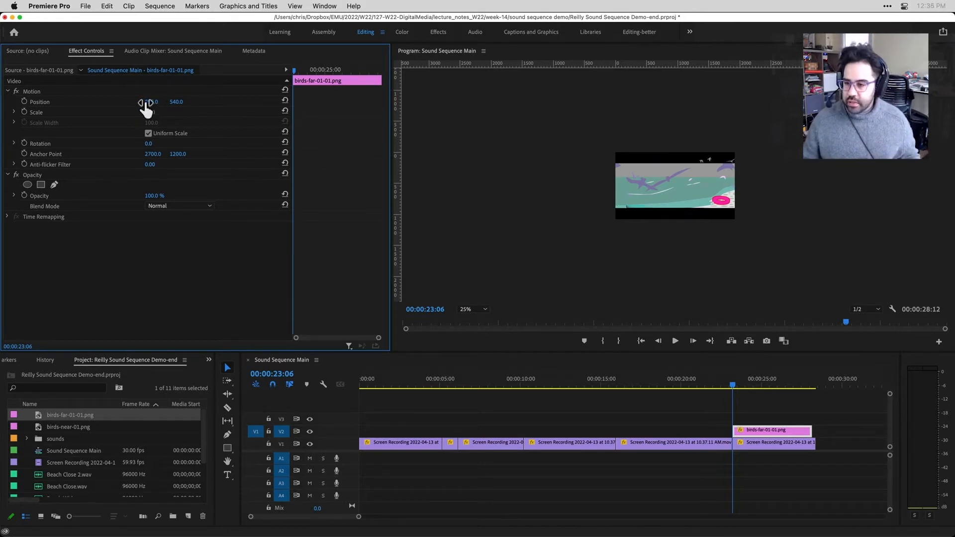
left_click(701, 160)
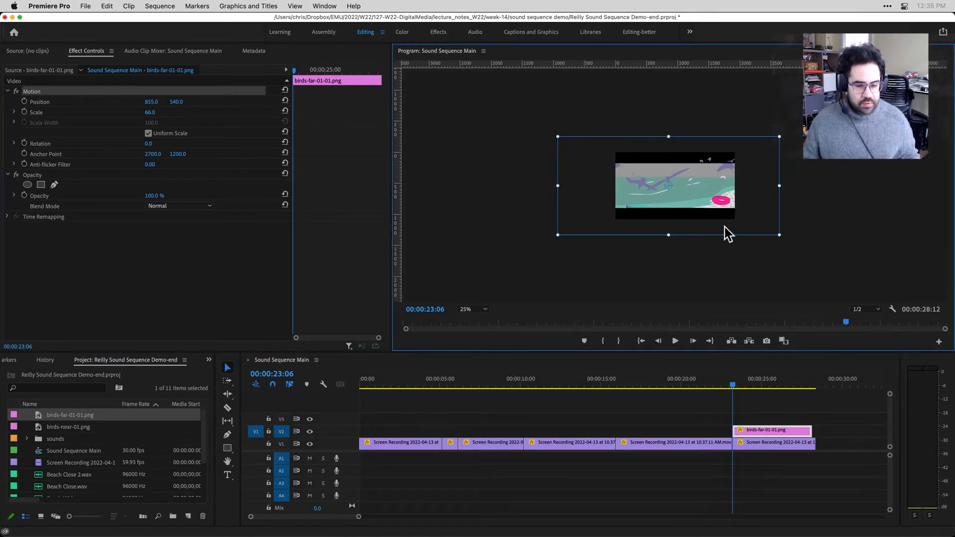
left_click_drag(701, 159, 675, 183)
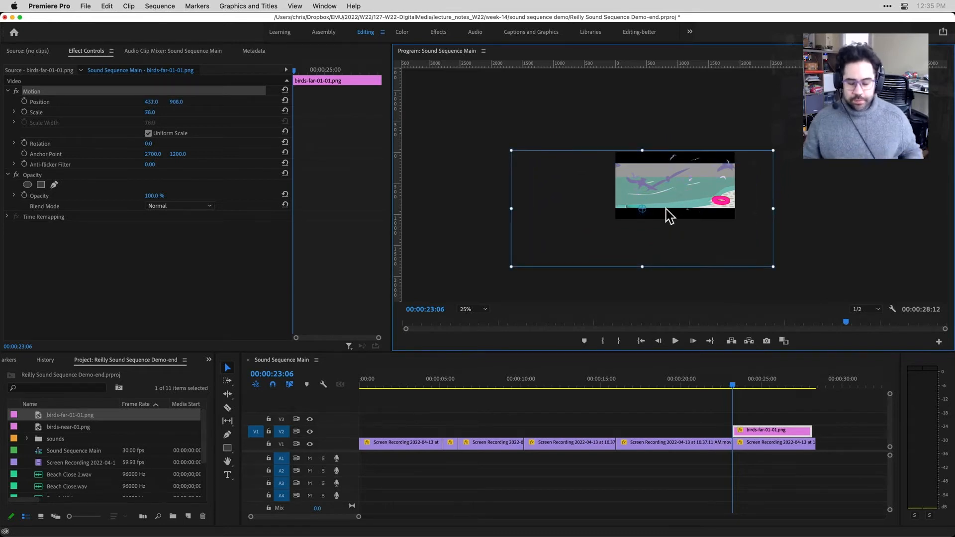
left_click(485, 310)
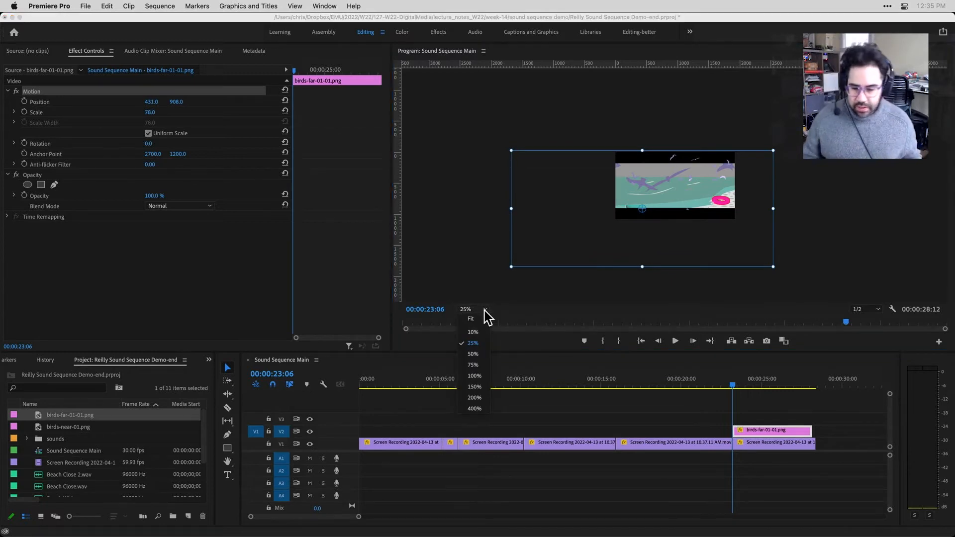
left_click(474, 365)
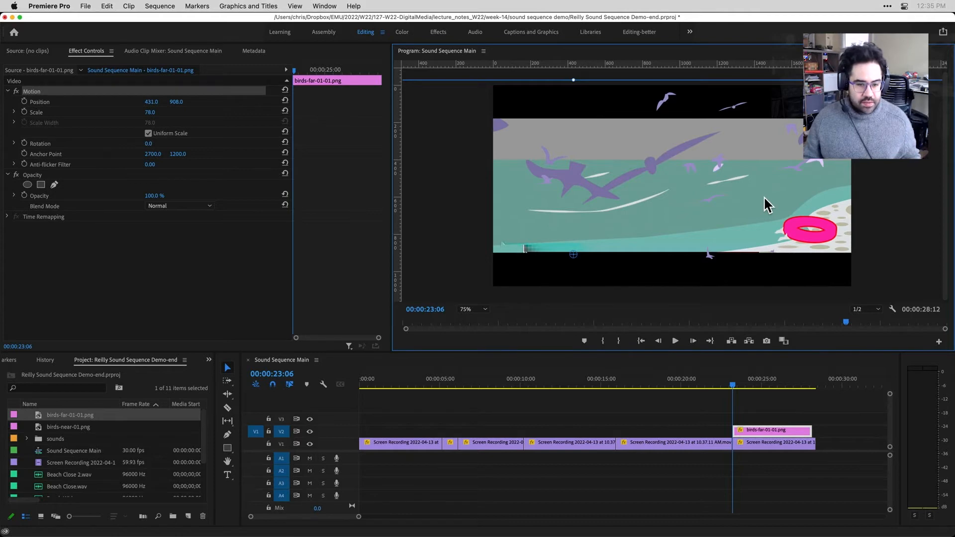
left_click_drag(757, 212, 789, 172)
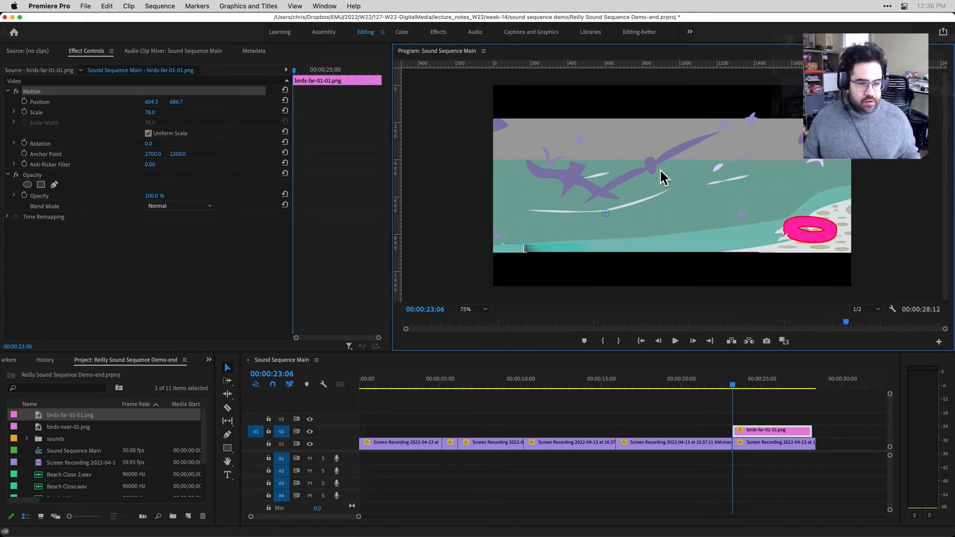
Step: Target track V3 and place birds-near-01.png on it at 00:00:23:06, directly above the far-birds clip
left_click(80, 428)
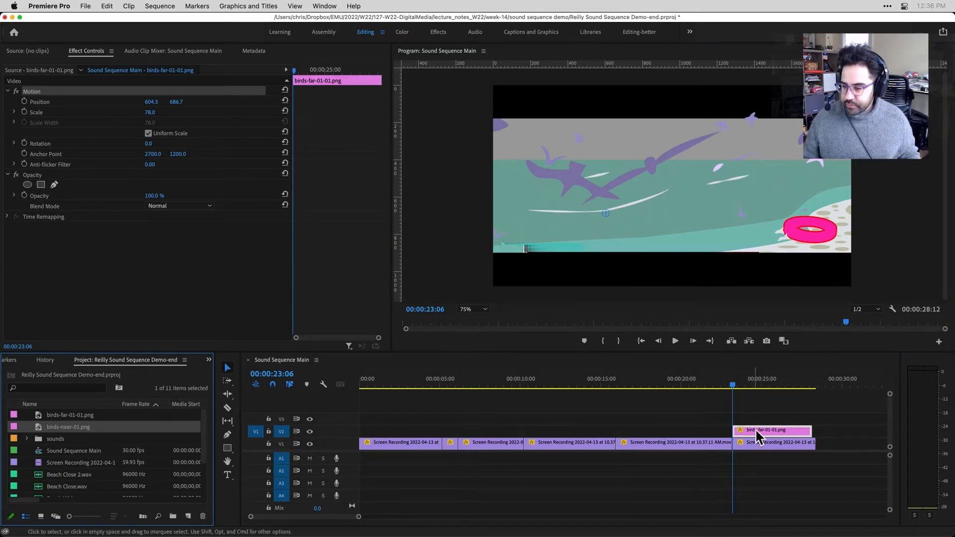
left_click(281, 419)
left_click(256, 419)
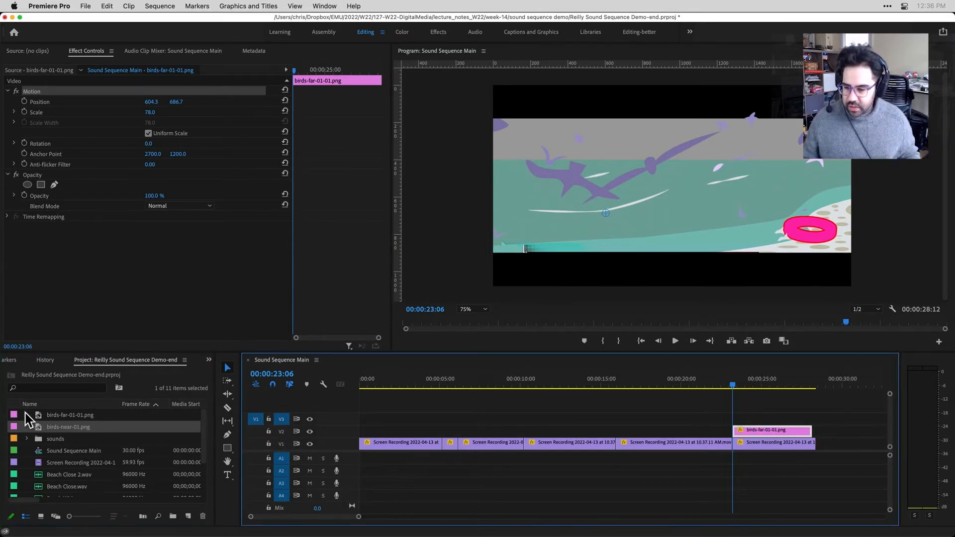
left_click_drag(62, 428, 736, 420)
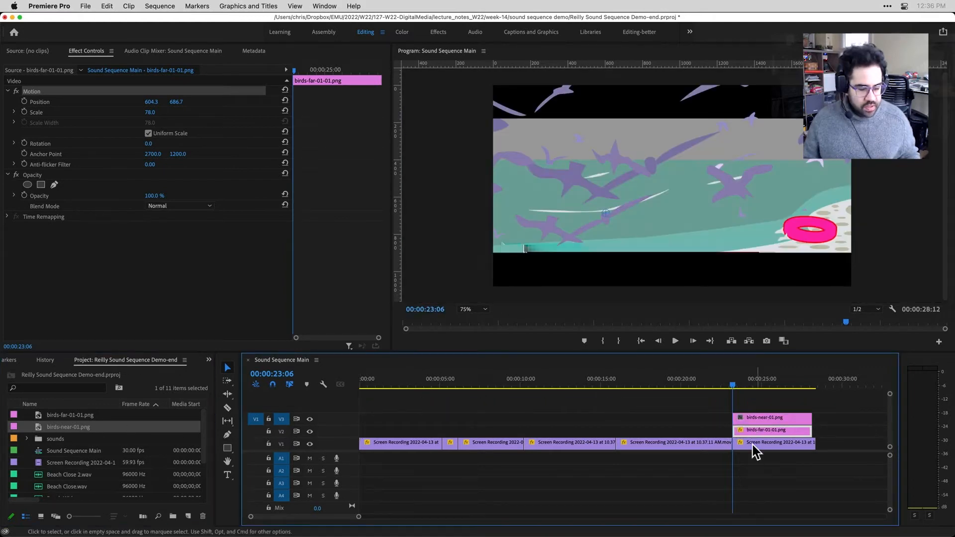
Step: Enlarge the birds-near-01.png clip to a scale of about 135 and position it at about 1336, 204 in the frame
left_click(478, 310)
left_click(472, 353)
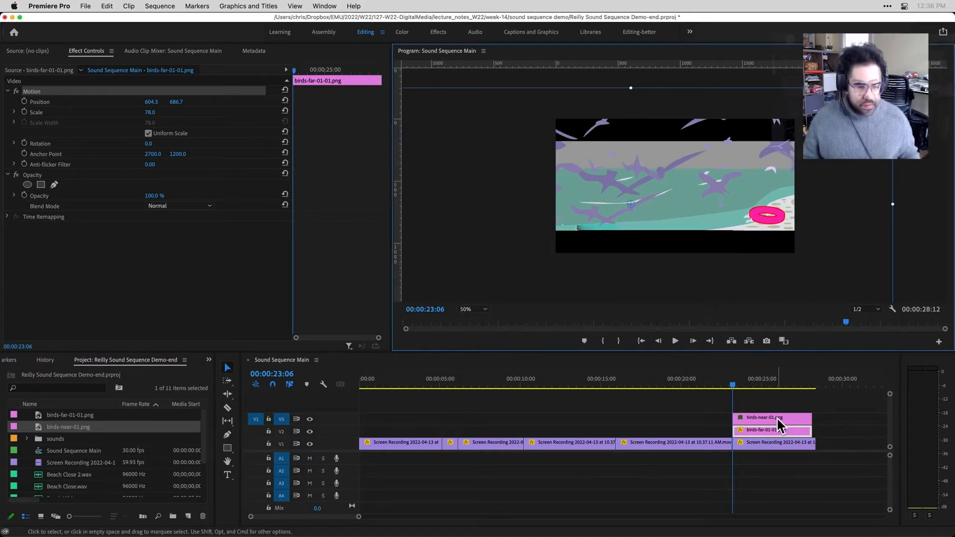
left_click(777, 417)
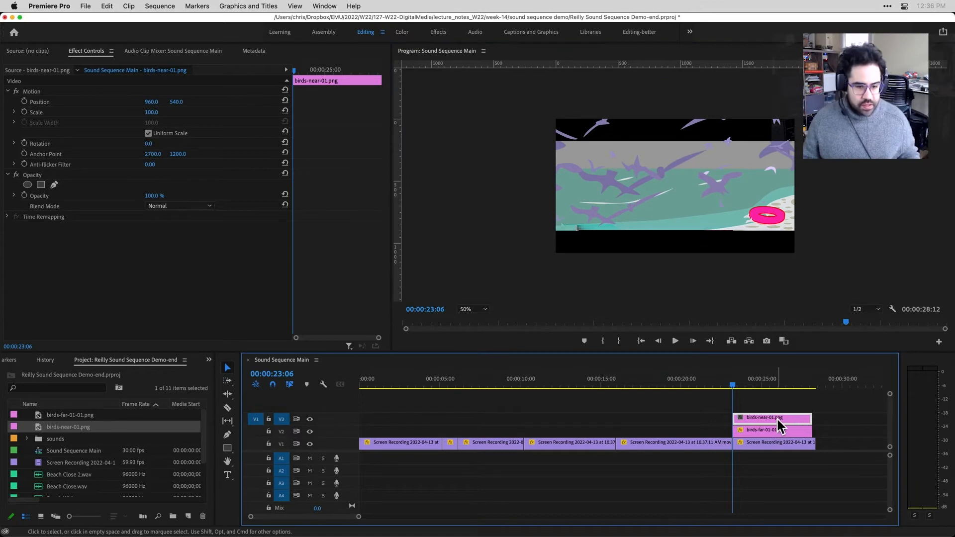
left_click(712, 181)
left_click(712, 180)
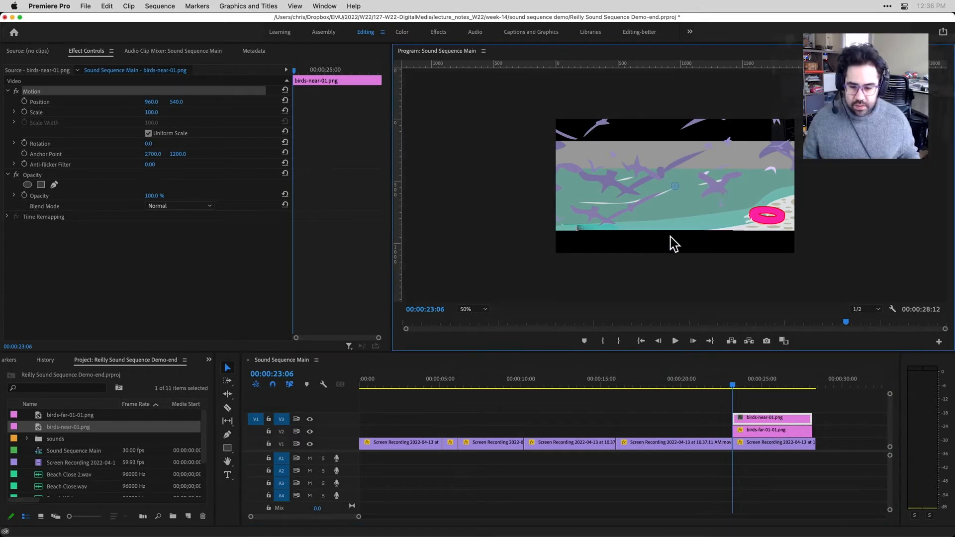
left_click(475, 309)
left_click(477, 344)
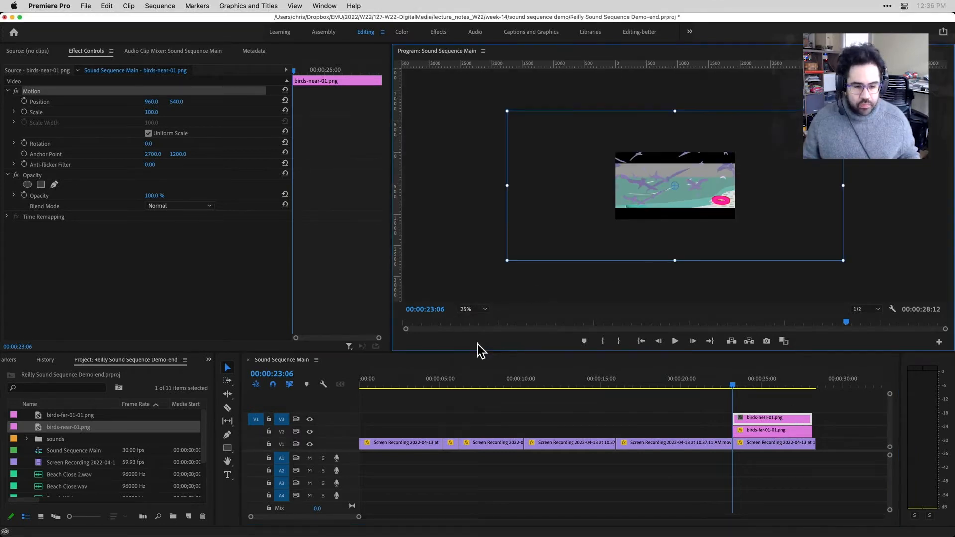
left_click_drag(507, 111, 490, 103)
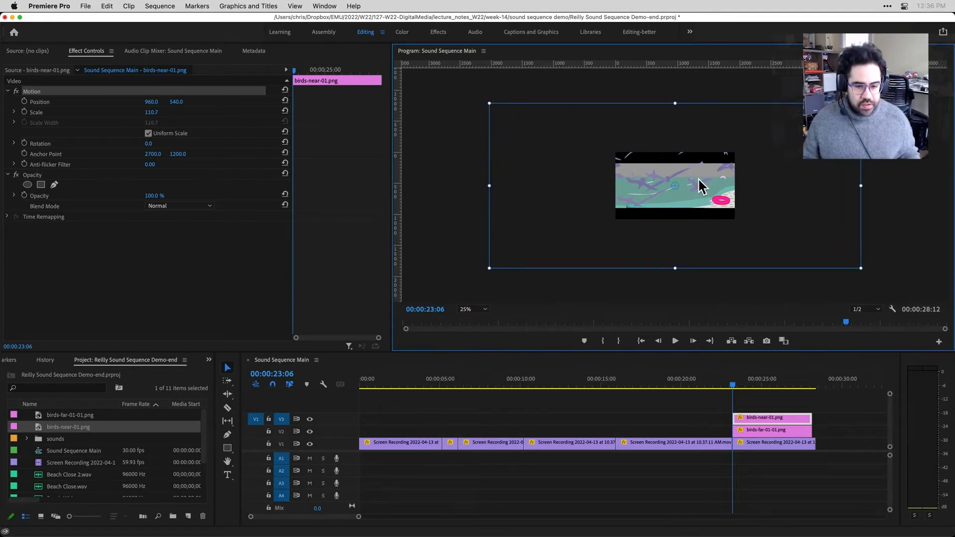
left_click_drag(700, 185, 722, 168)
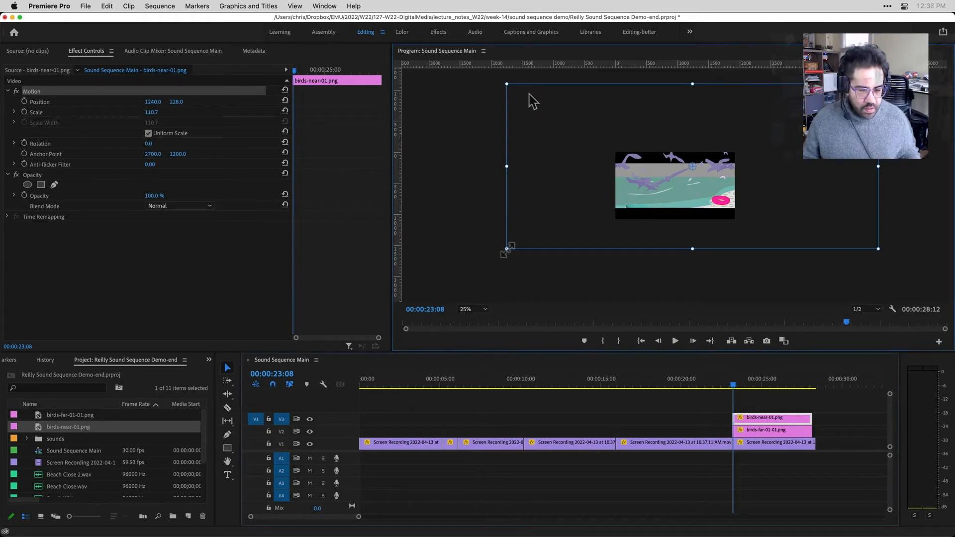
left_click_drag(506, 250, 477, 265)
left_click(669, 288)
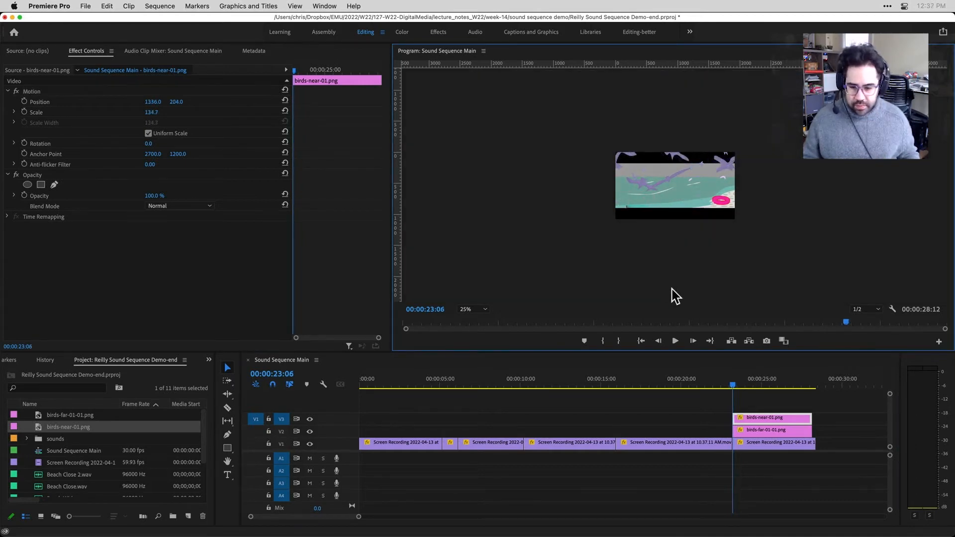
Step: Nudge the birds-near-01.png clip in the frame to a position of about 1331, 201
left_click(472, 309)
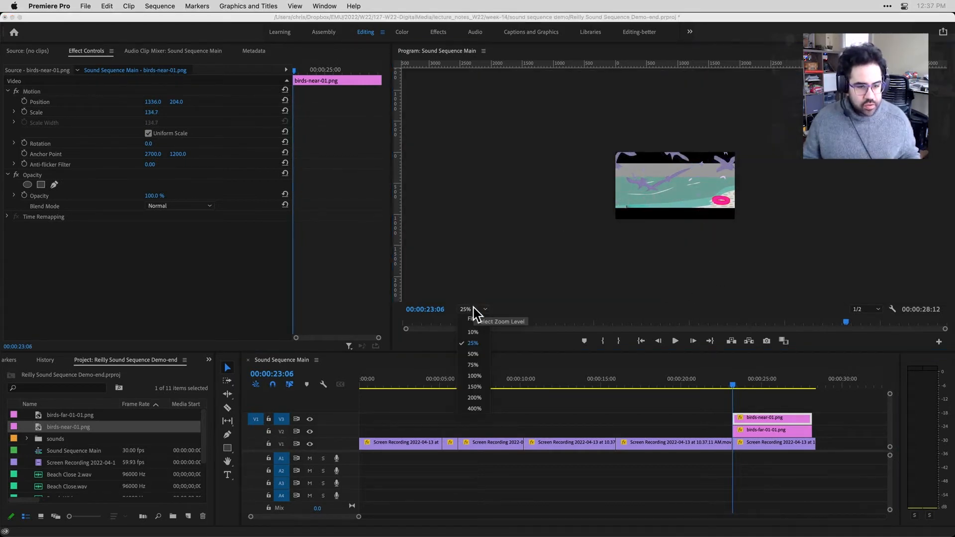
left_click(483, 365)
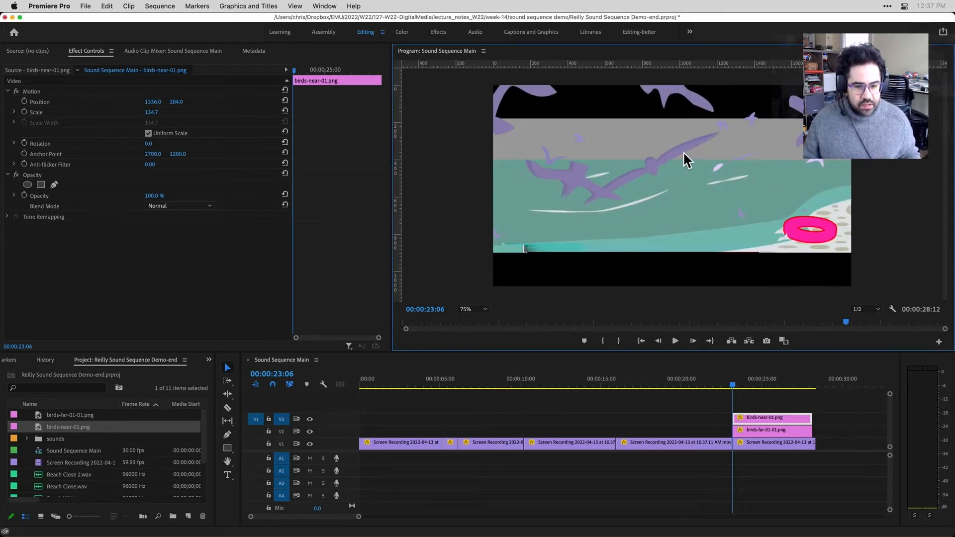
left_click_drag(657, 162, 650, 166)
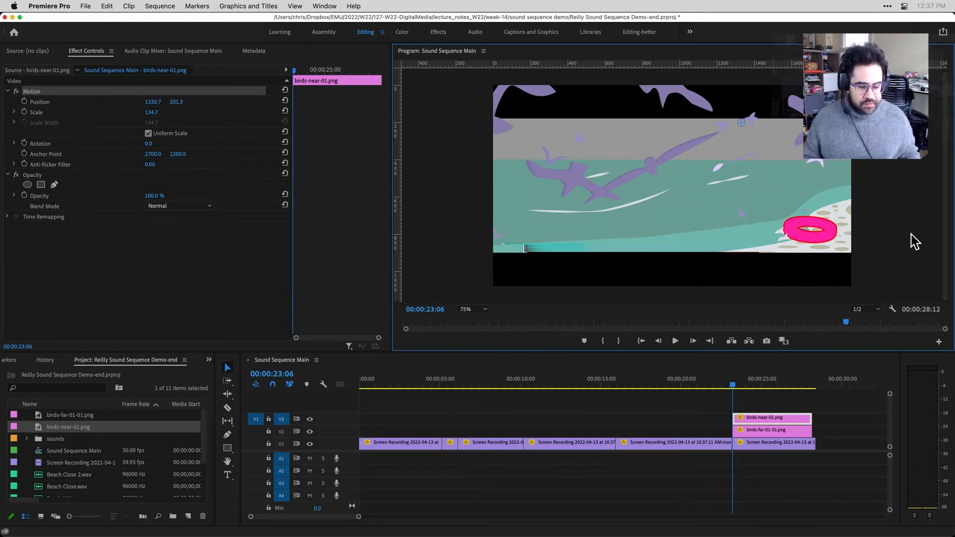
Step: Extend the ends of both bird image clips on V2 and V3 to 00:00:28:12, matching the end of the last video clip
left_click(782, 432)
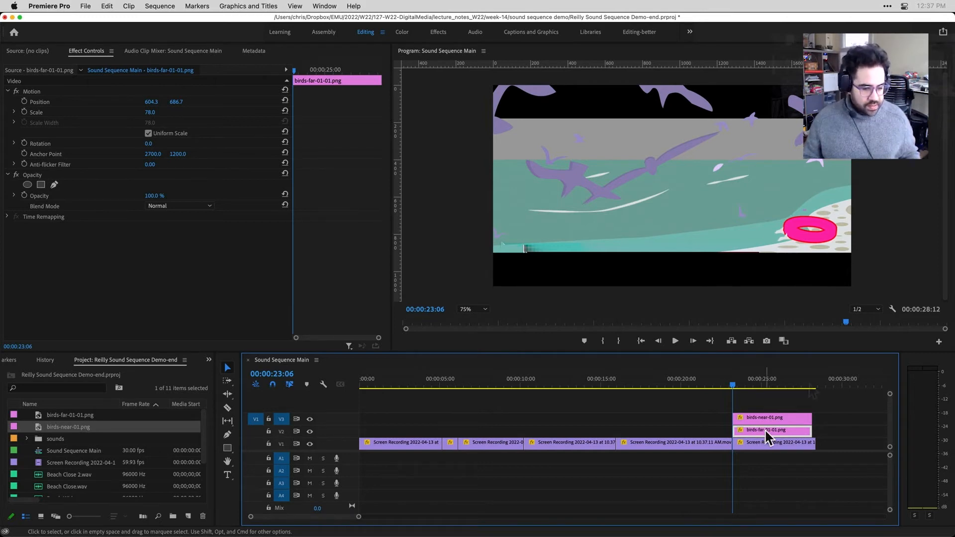
left_click(815, 386)
left_click_drag(816, 387, 814, 384)
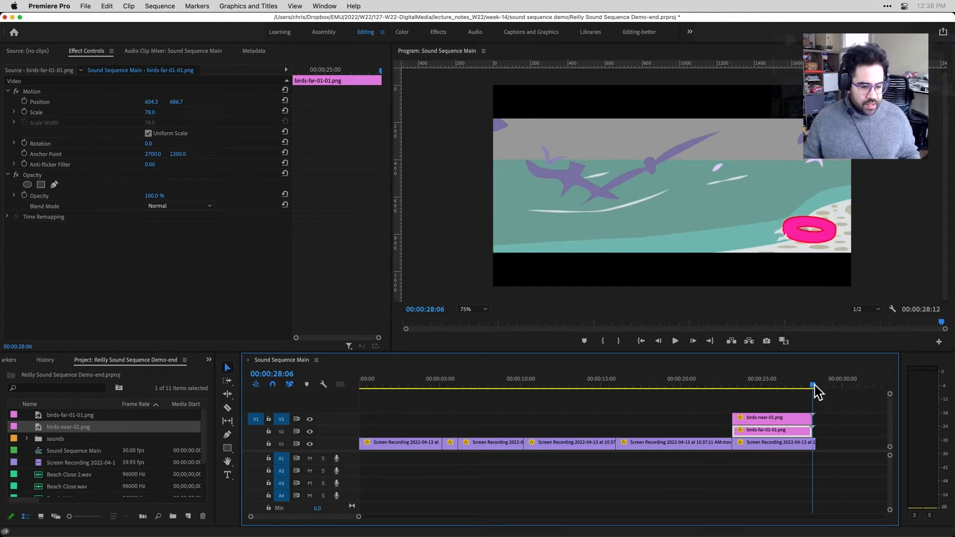
left_click(788, 443)
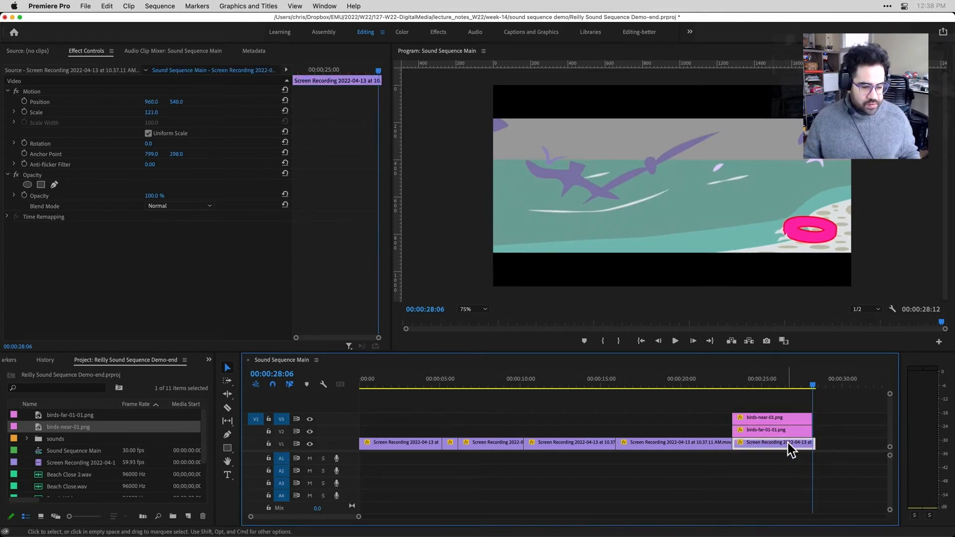
left_click(787, 430)
left_click(787, 420)
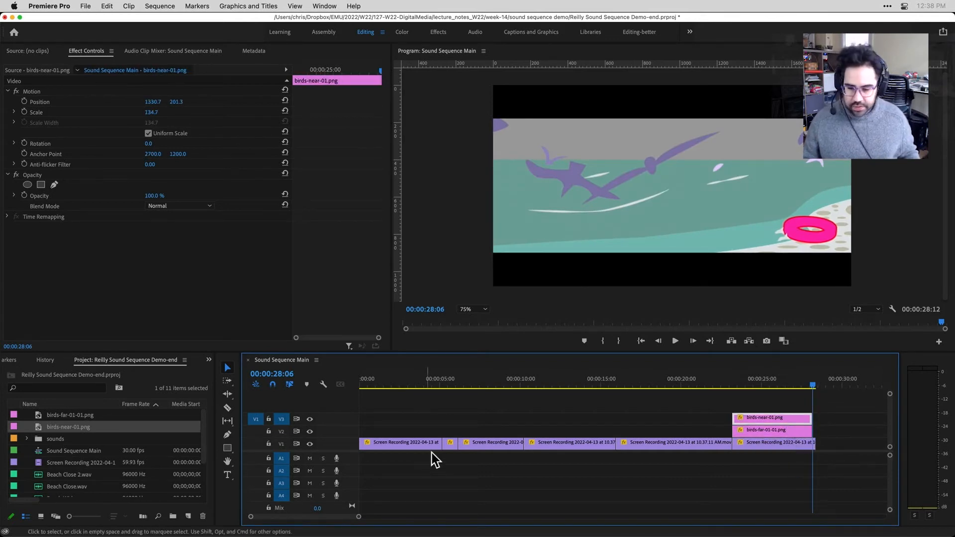
left_click(226, 369)
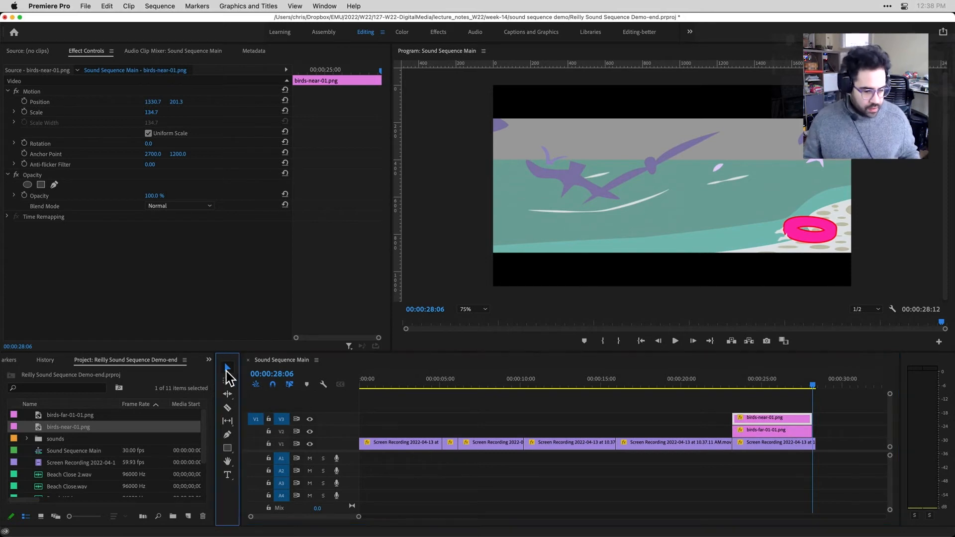
left_click(785, 429, "shift")
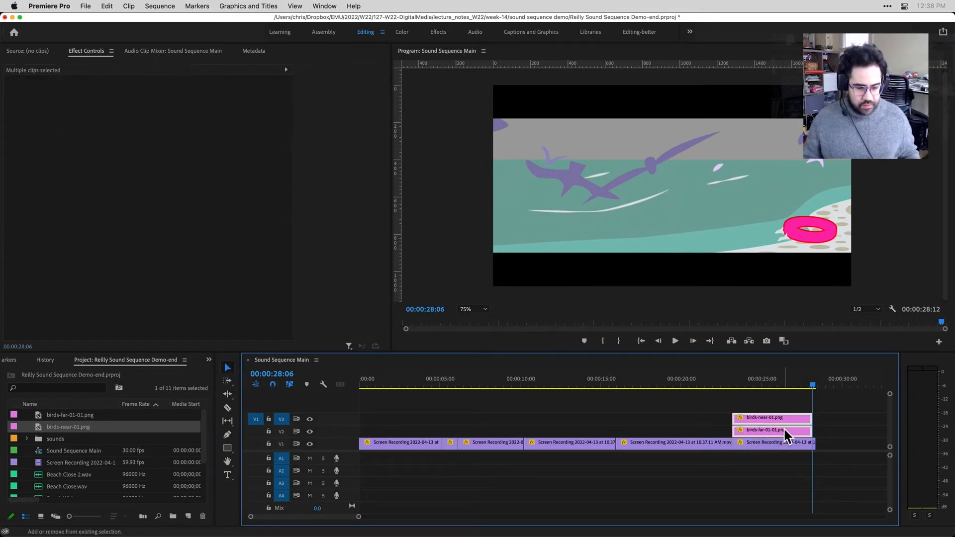
left_click_drag(813, 386, 820, 386)
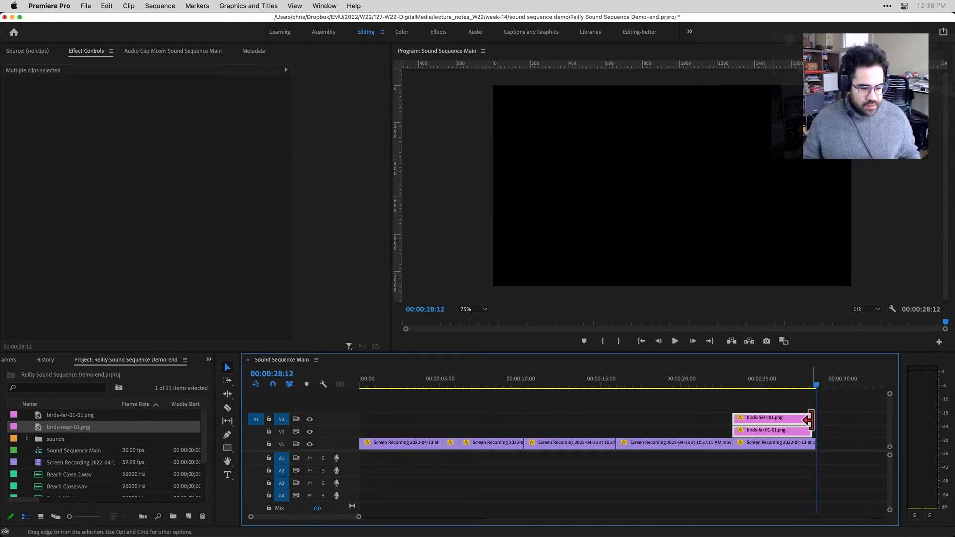
left_click_drag(809, 420, 815, 420)
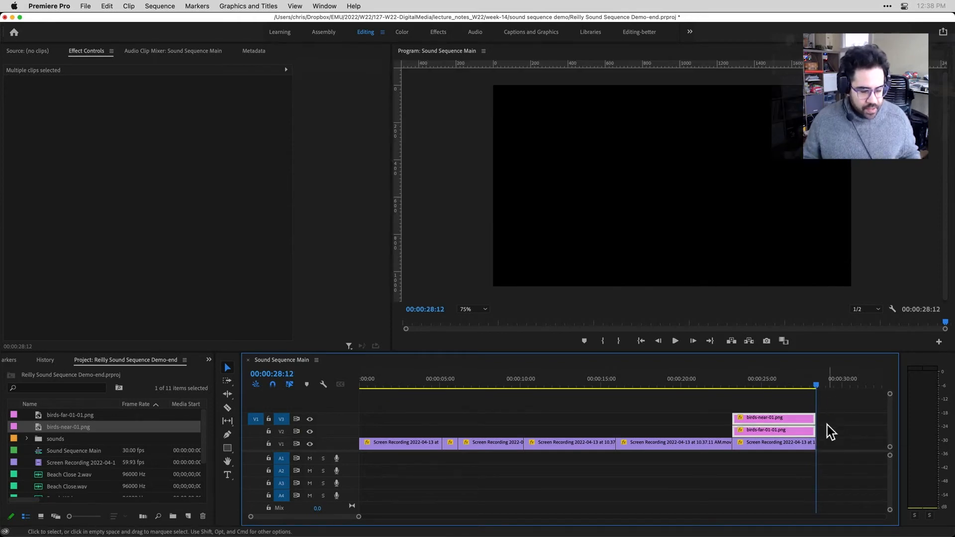
Step: Reposition the birds-far-01-01.png clip to about 626.3, 624.7 in the frame
left_click(799, 447)
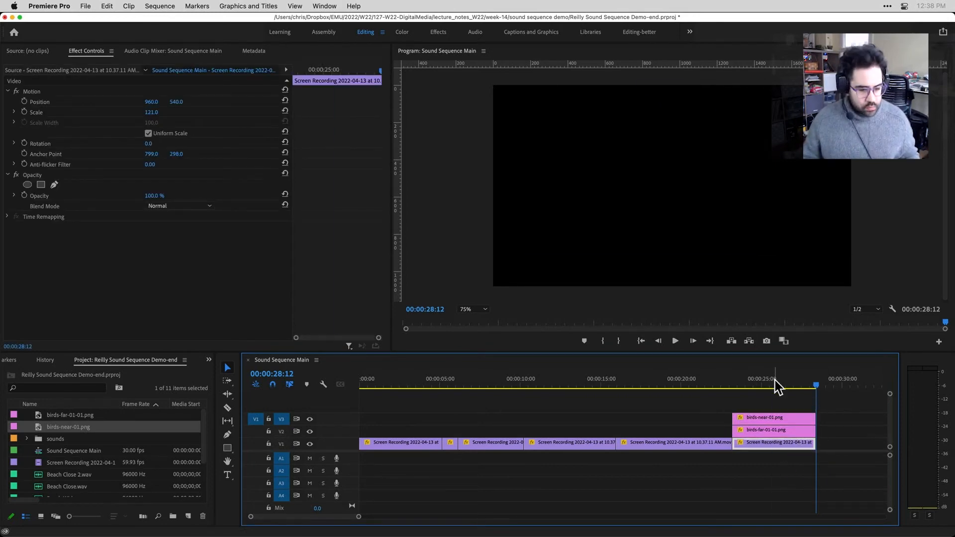
left_click(774, 386)
left_click_drag(774, 384, 733, 383)
left_click(761, 429)
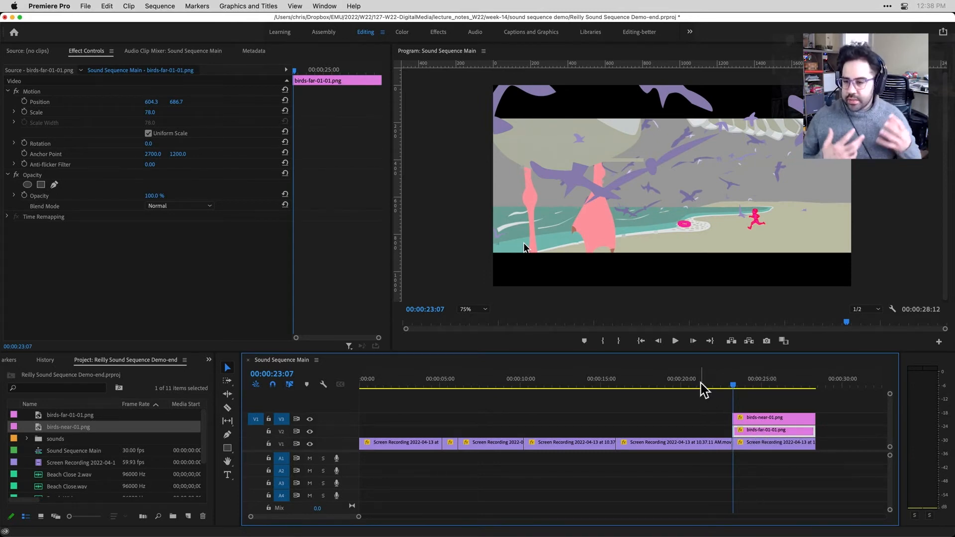
left_click_drag(731, 385, 741, 385)
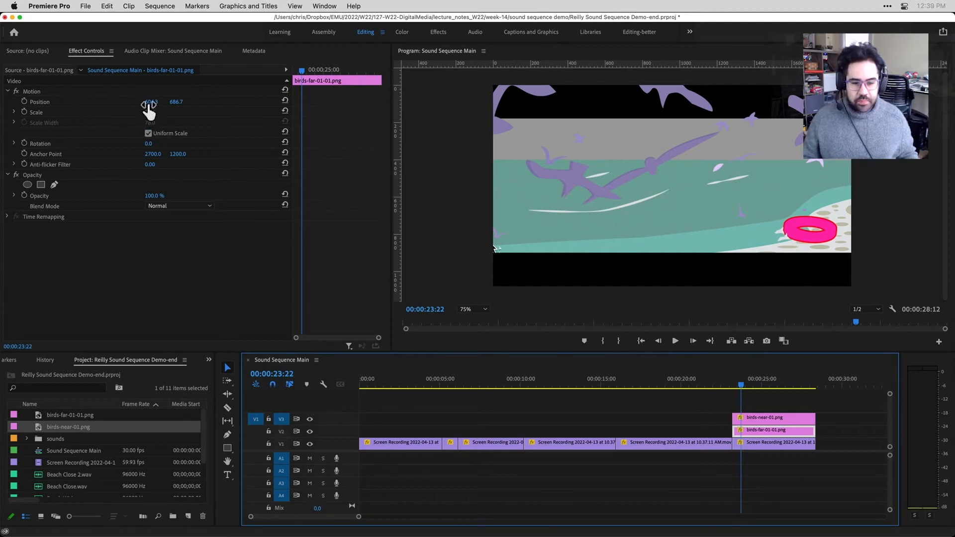
mouse_move(150, 104)
left_mouse_down()
mouse_move(201, 103)
mouse_move(160, 103)
left_mouse_up()
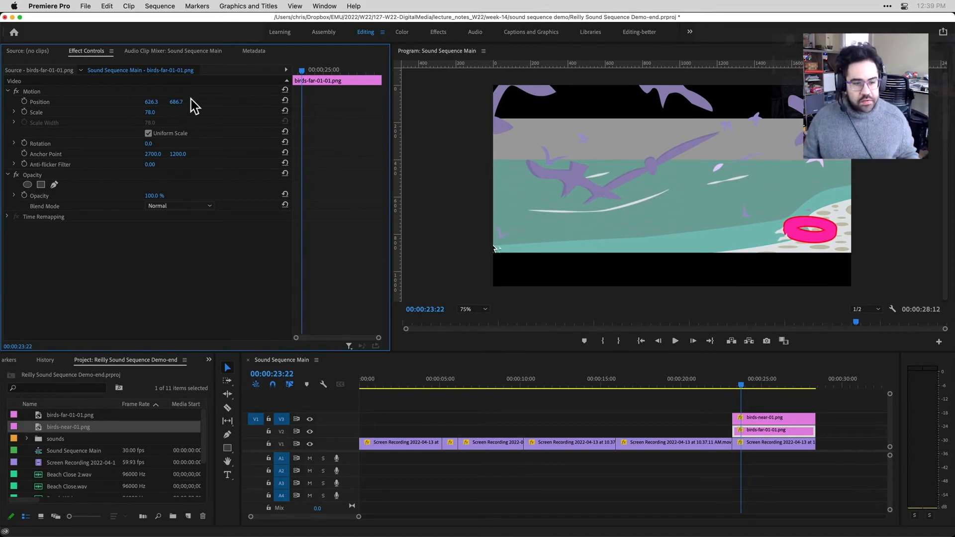
left_click_drag(176, 102, 143, 102)
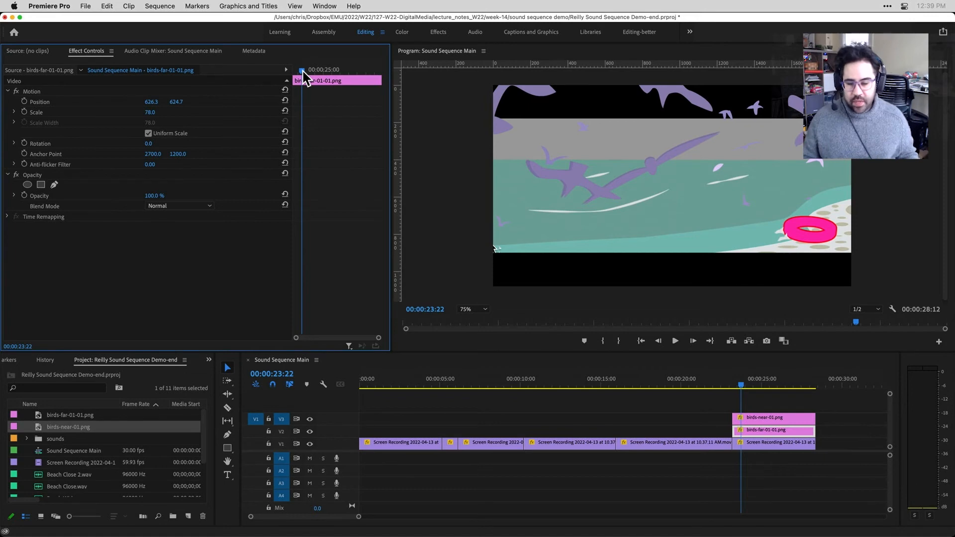
Step: Enable Position animation on the birds-far-01-01.png clip with a starting keyframe at its first frame, 00:00:23:06
left_click_drag(302, 71, 286, 73)
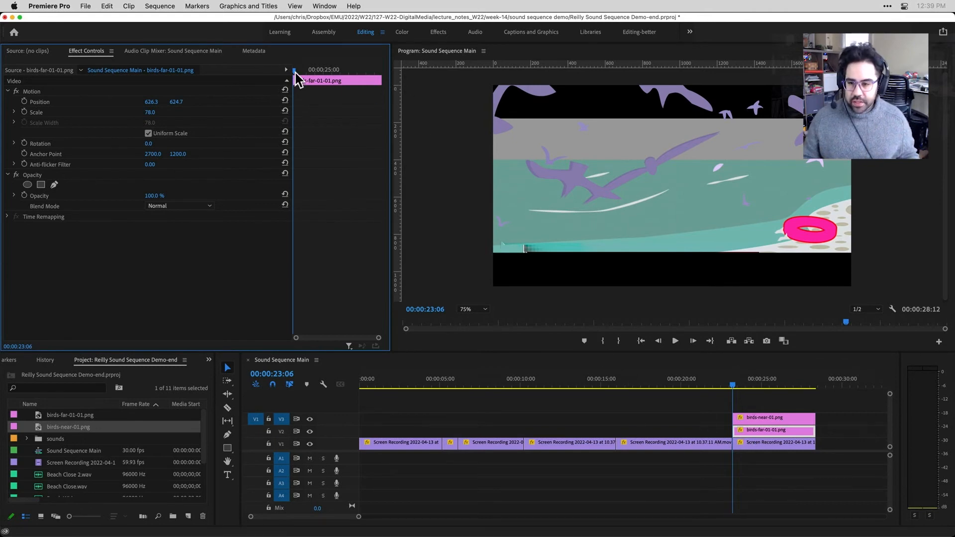
mouse_move(293, 71)
left_mouse_down()
mouse_move(302, 71)
mouse_move(293, 74)
left_mouse_up()
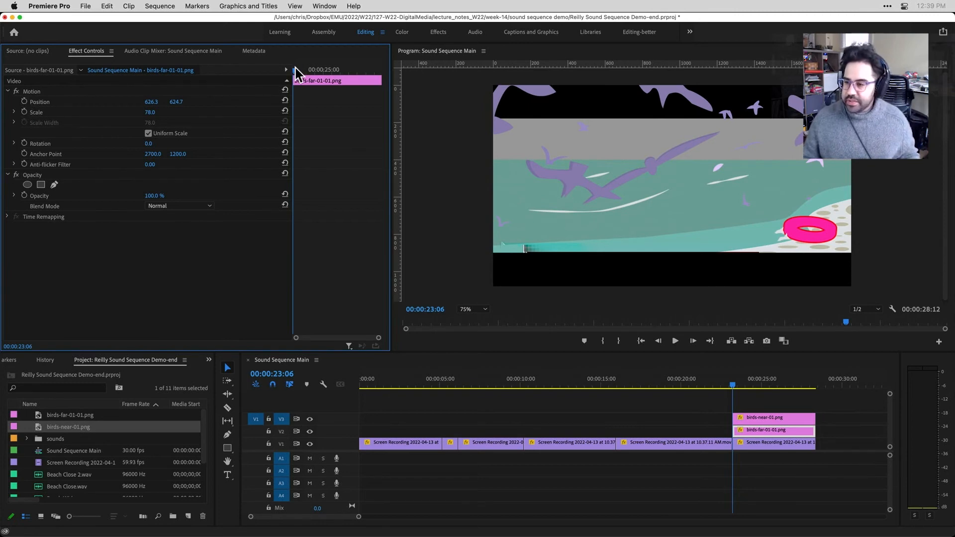
left_click(24, 102)
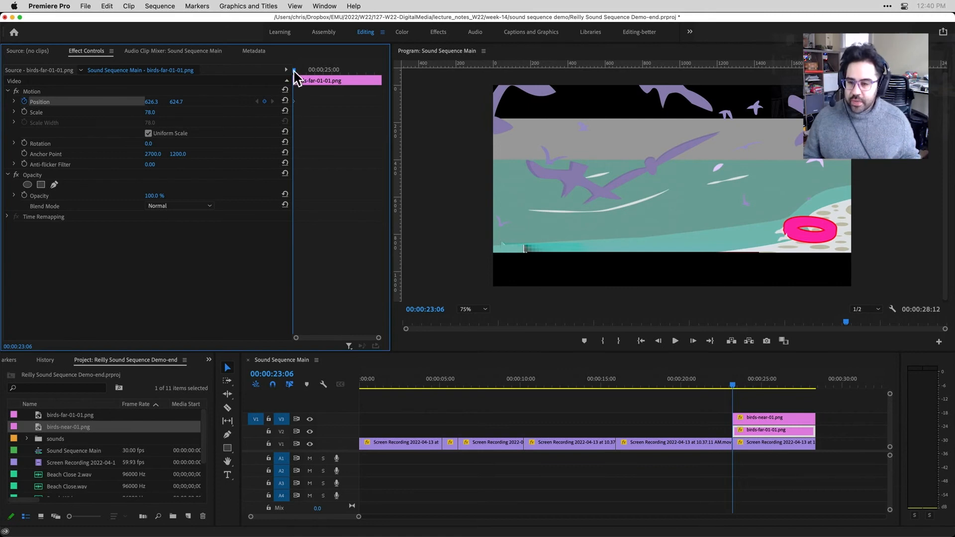
left_click_drag(294, 70, 293, 71)
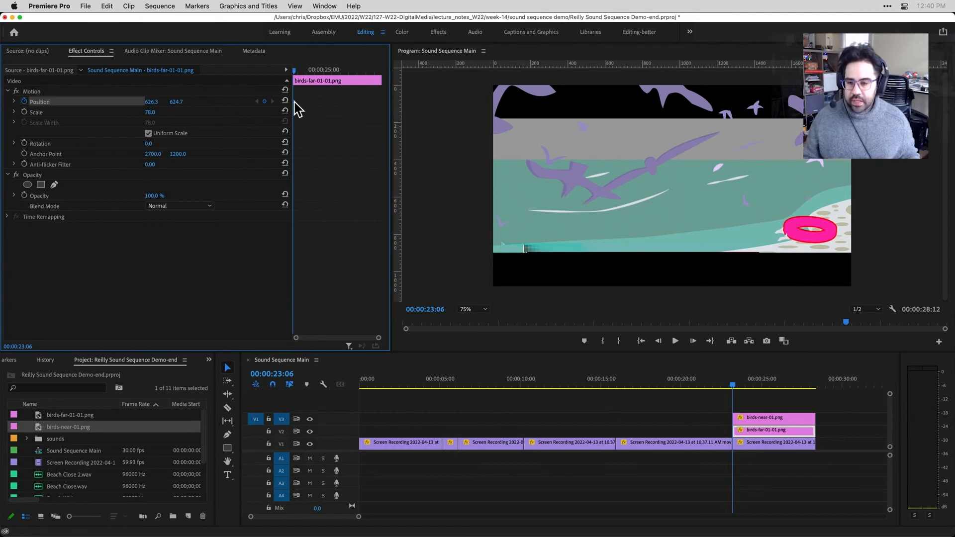
Step: Add an ending Position keyframe for birds-far-01-01.png at 00:00:28:10, with the horizontal position set to about 291.3
left_click_drag(294, 70, 382, 85)
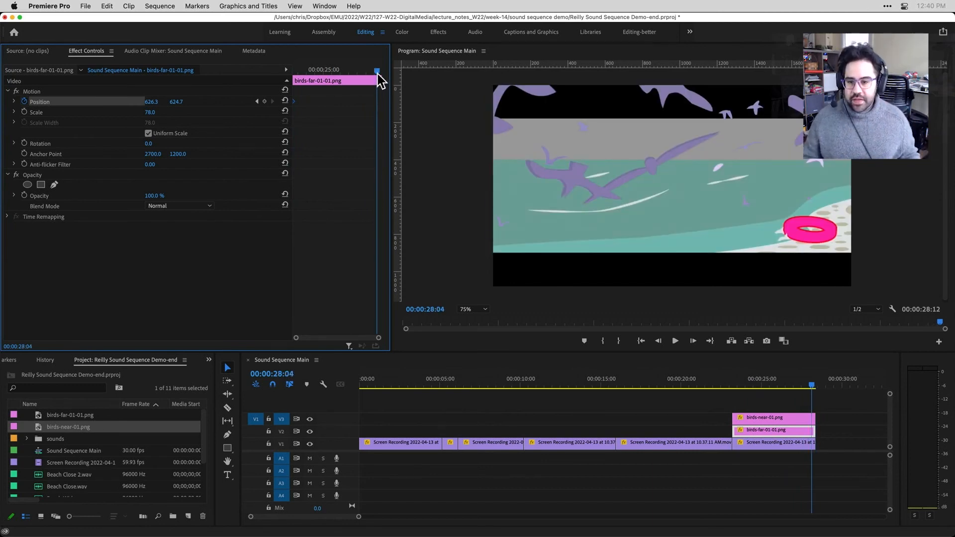
key("Up")
left_click(384, 74)
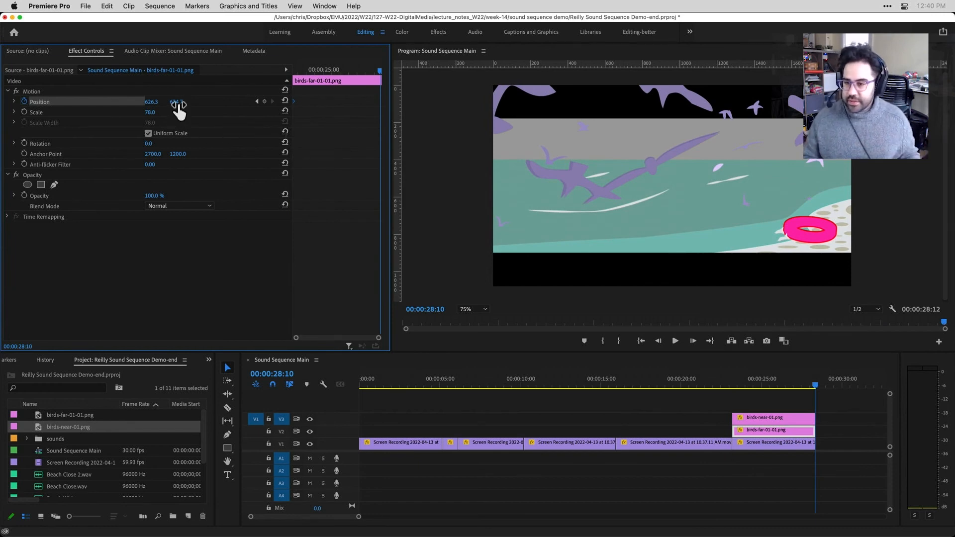
left_click_drag(178, 105, 109, 101)
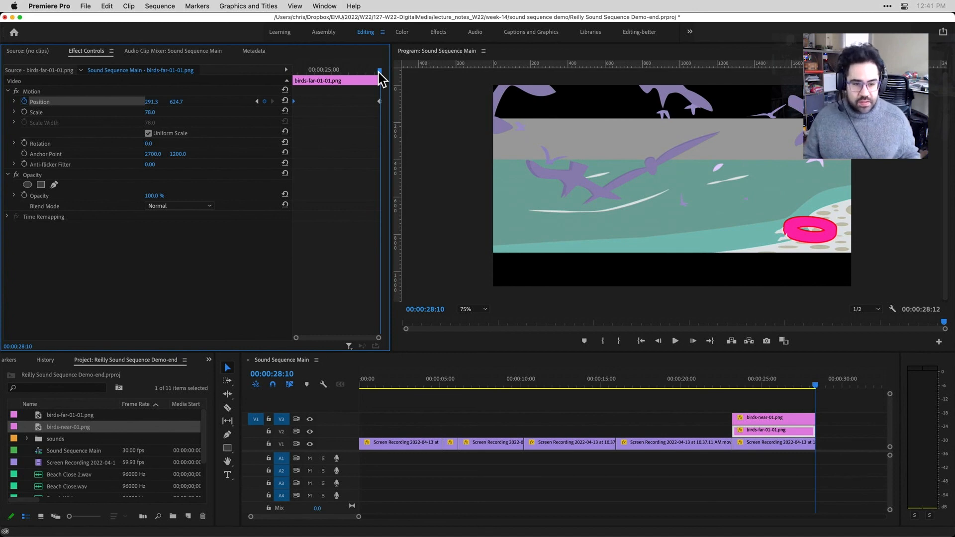
Step: Play back the far-birds animation from 00:00:23:06 to check its motion across the last clip
left_click_drag(378, 73, 282, 95)
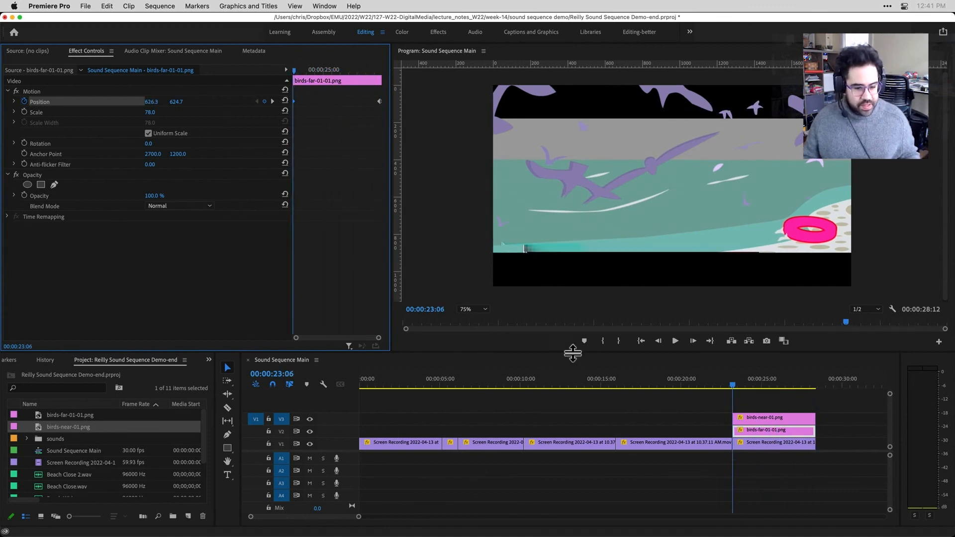
left_click(675, 342)
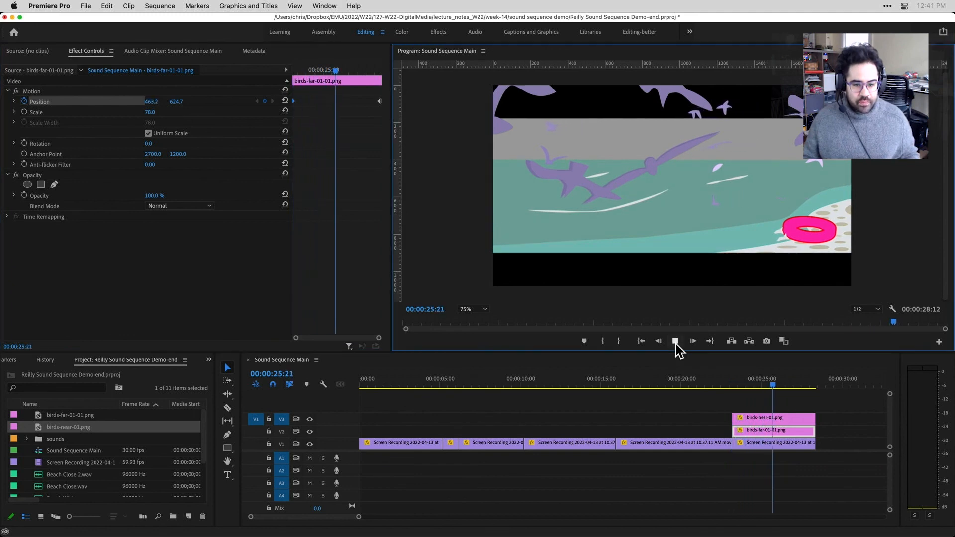
left_click(676, 343)
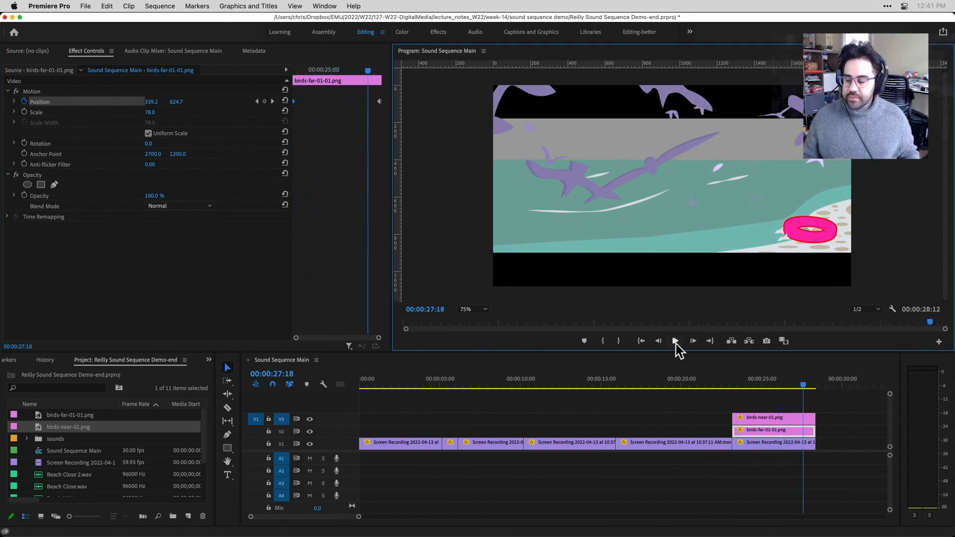